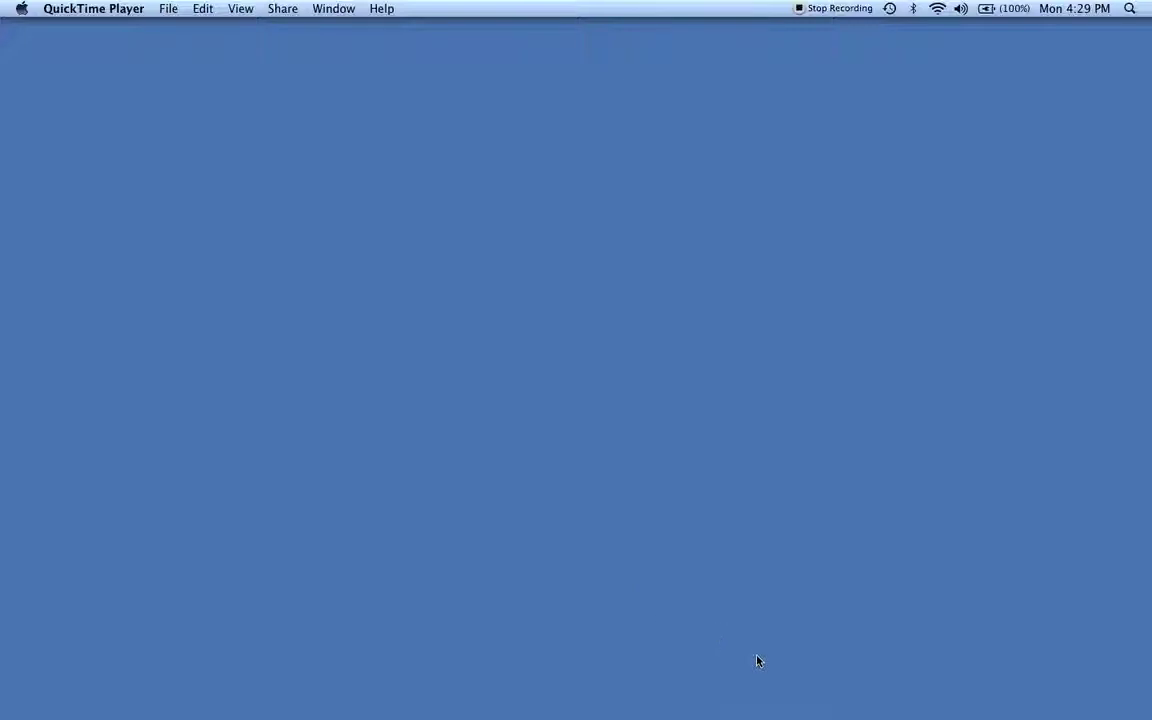
Launch the Matchmaker Tournament application and dismiss its welcome window
mouse_move(778, 700)
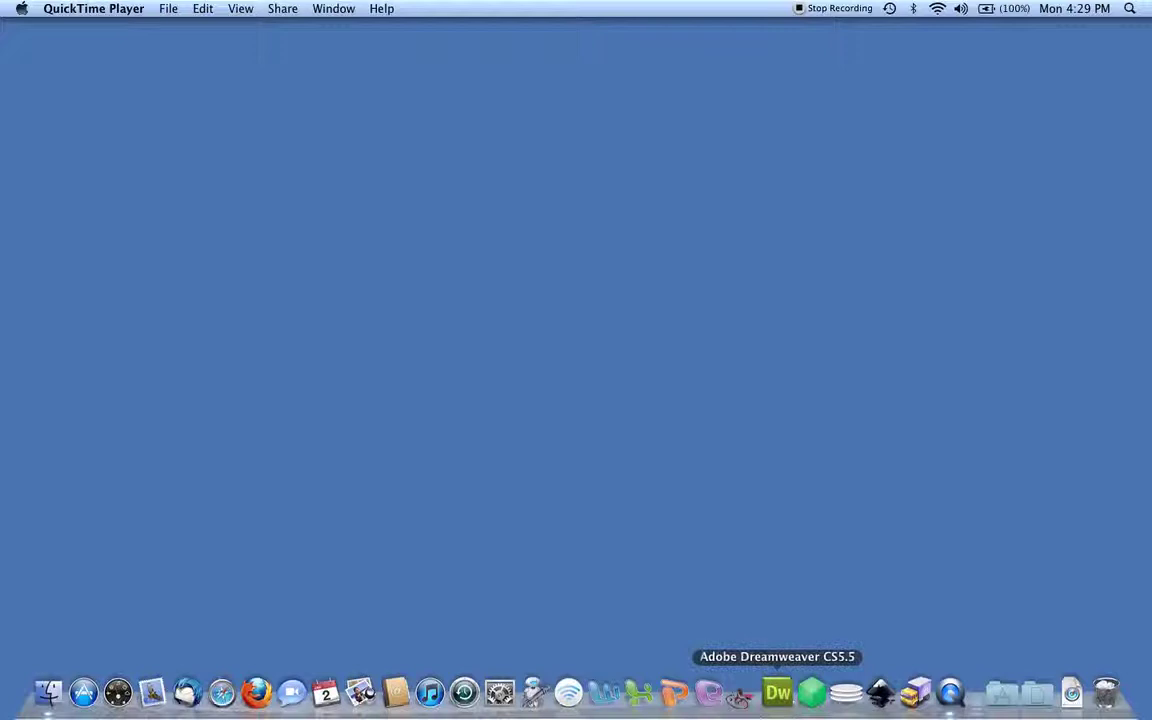
left_click(738, 698)
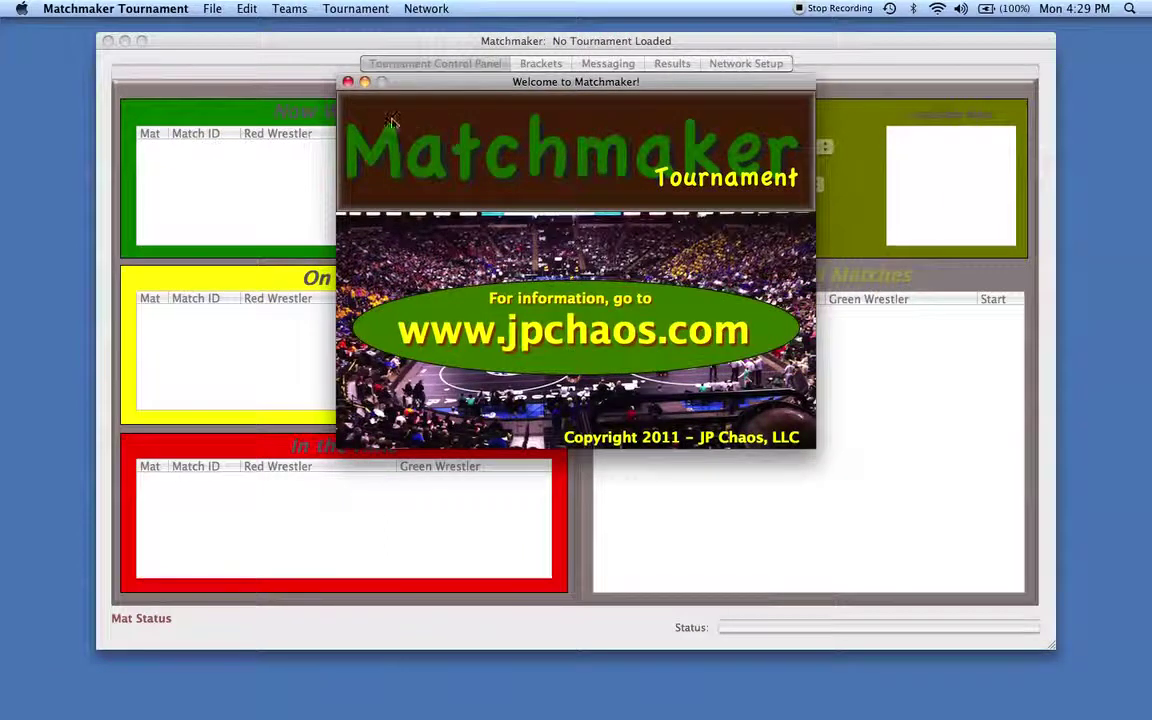
left_click(347, 82)
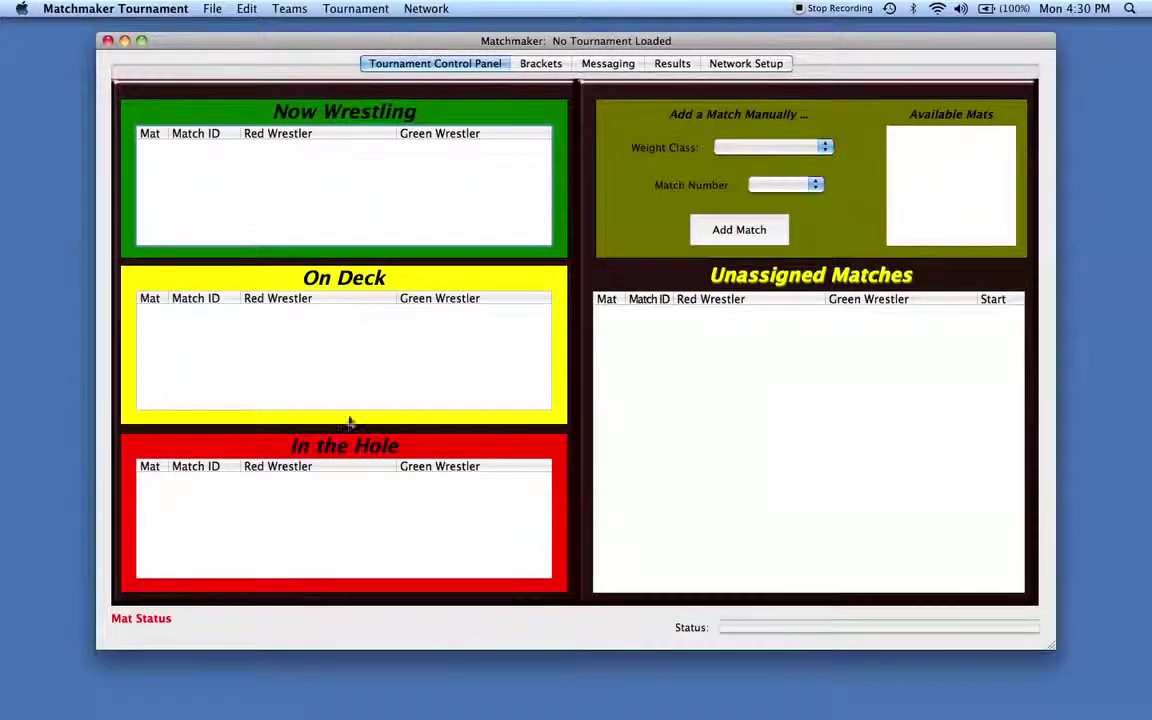
Look through the Brackets, Messaging, Results and Network Setup pages, then return to the Tournament Control Panel
left_click(541, 64)
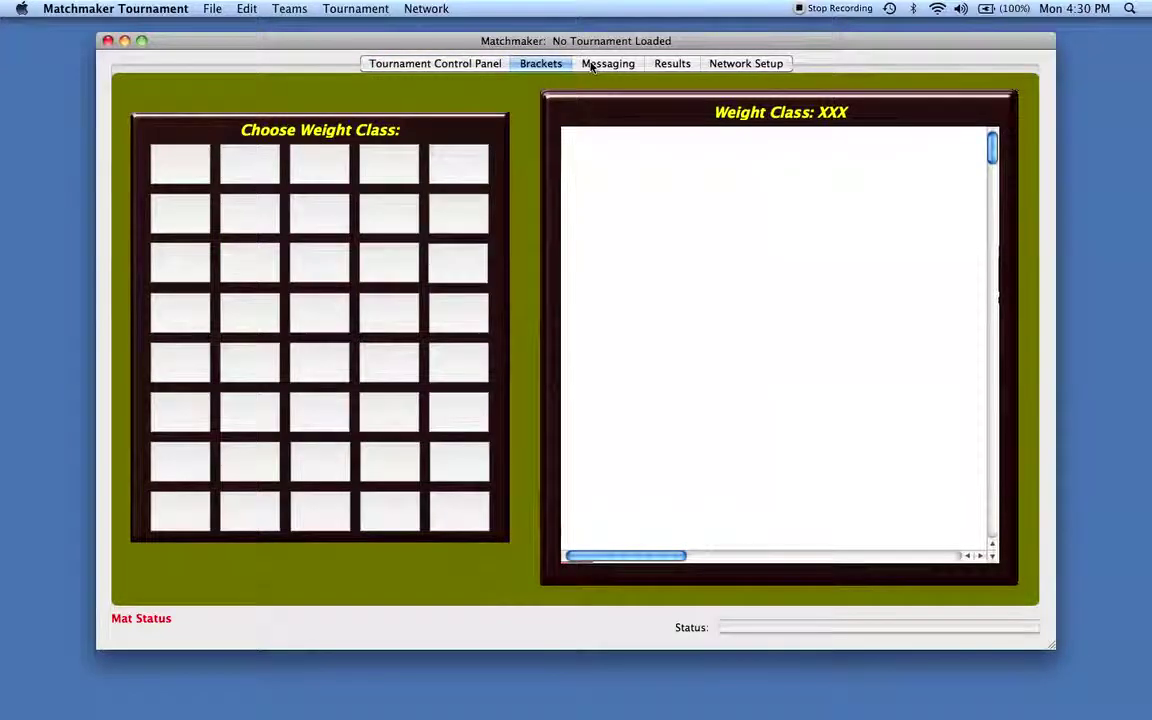
left_click(595, 64)
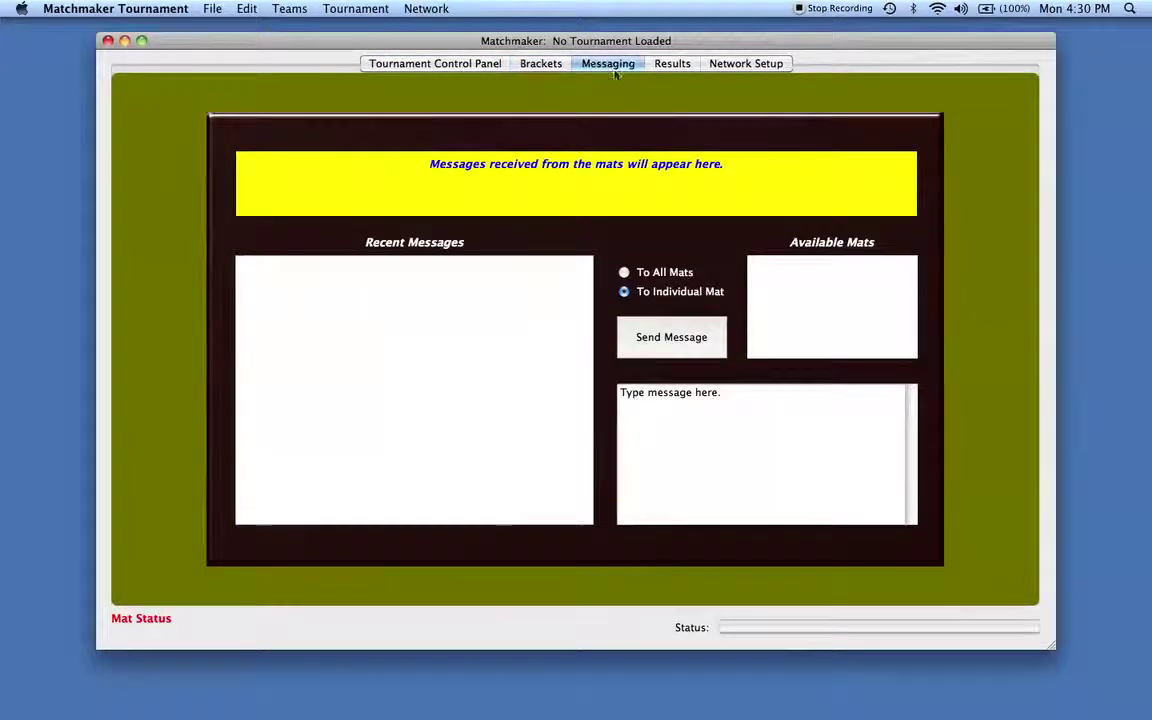
left_click(671, 65)
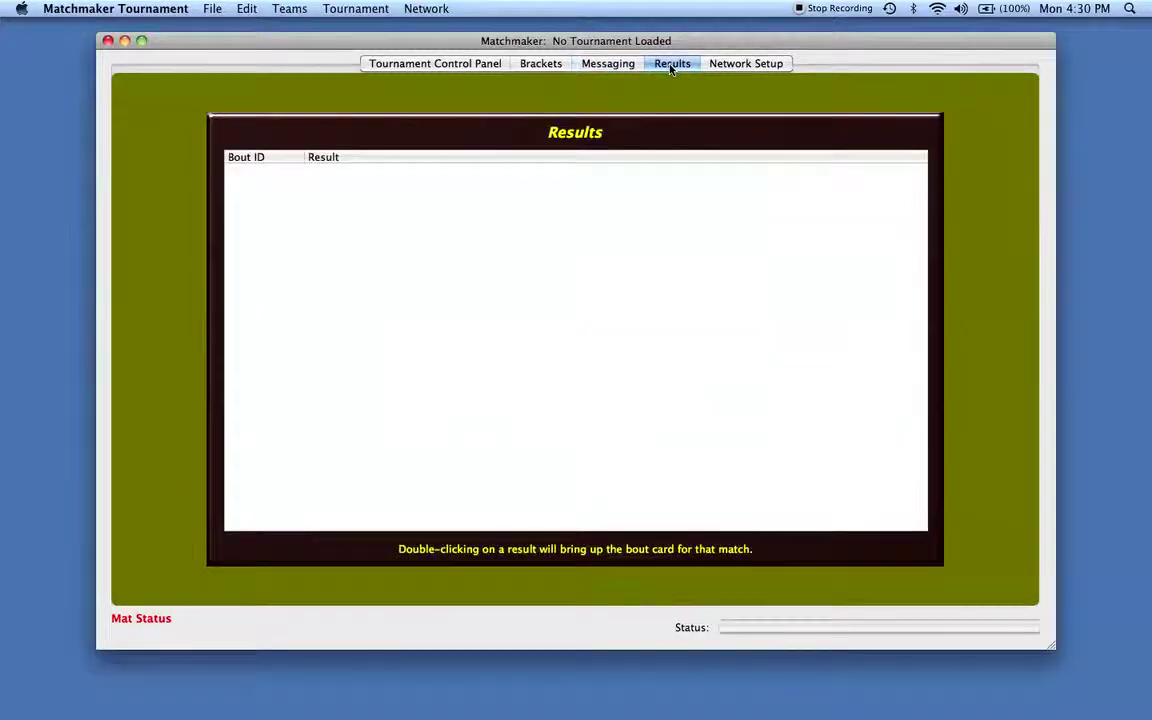
left_click(725, 66)
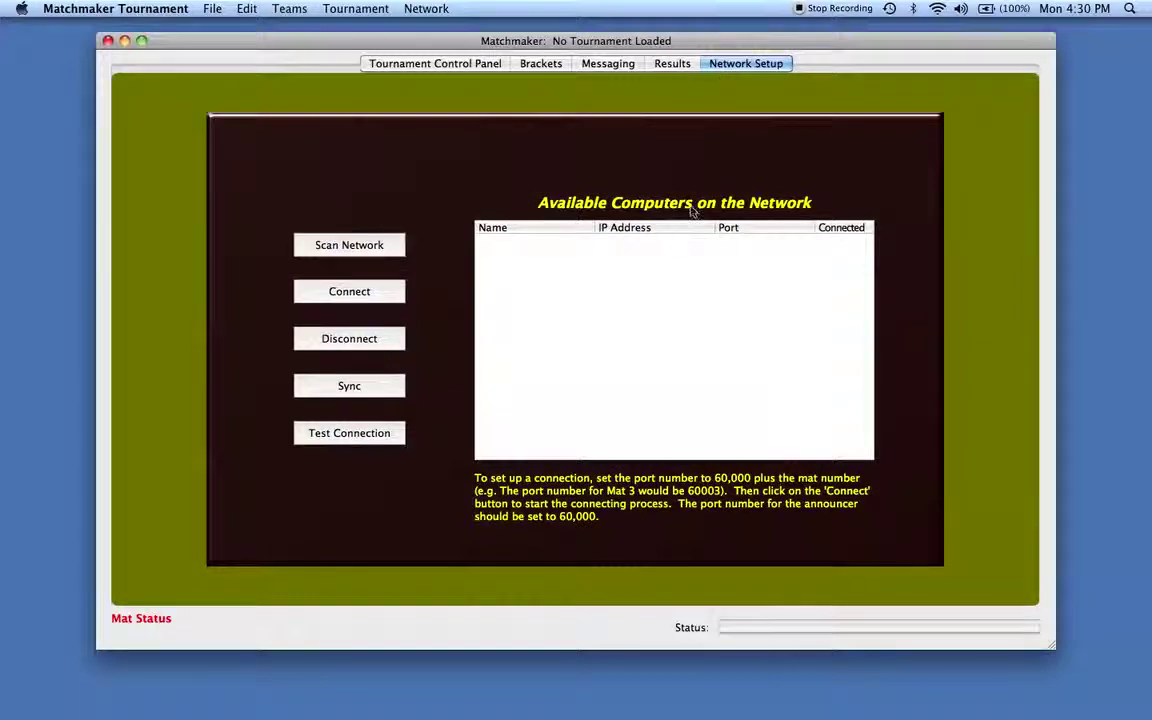
left_click(453, 65)
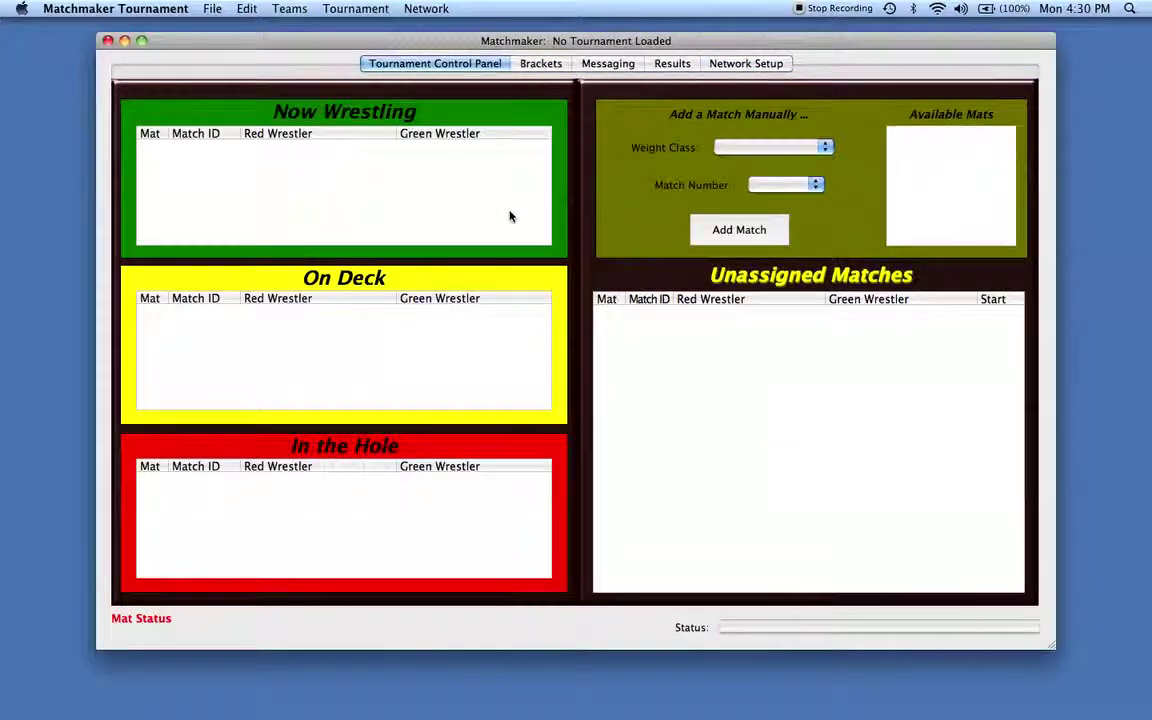
Create a new tournament named "2011 Test" and save it on the Desktop
left_click(211, 8)
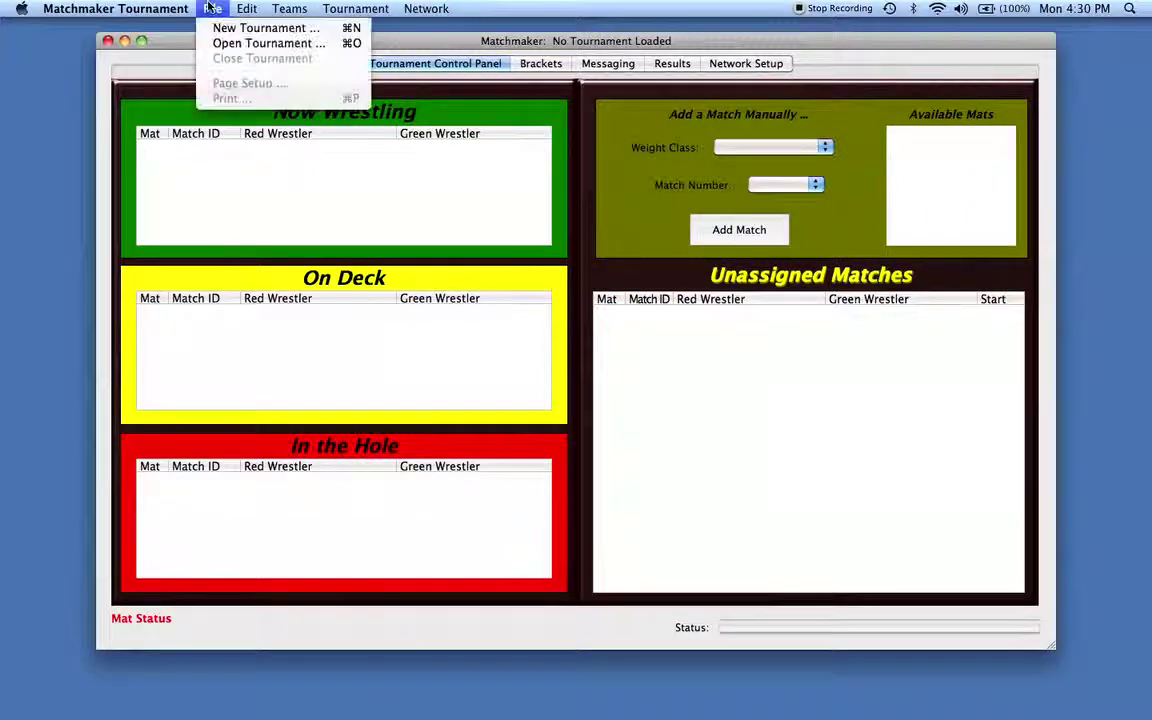
left_click(258, 28)
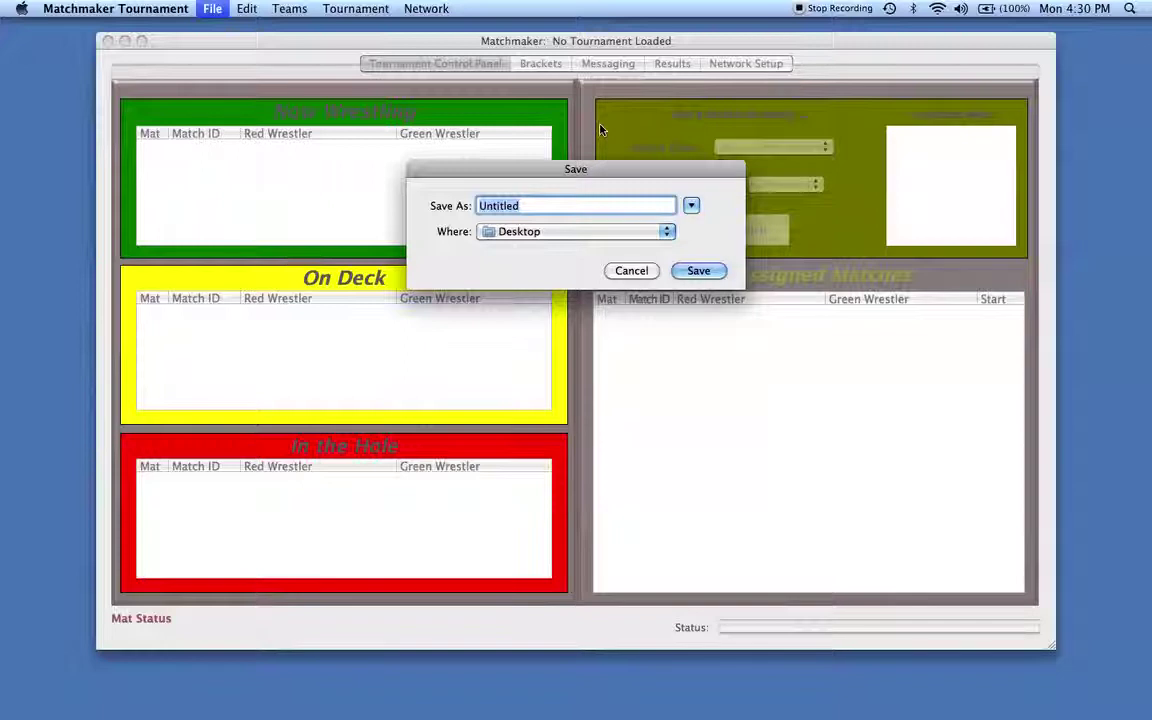
type("2012")
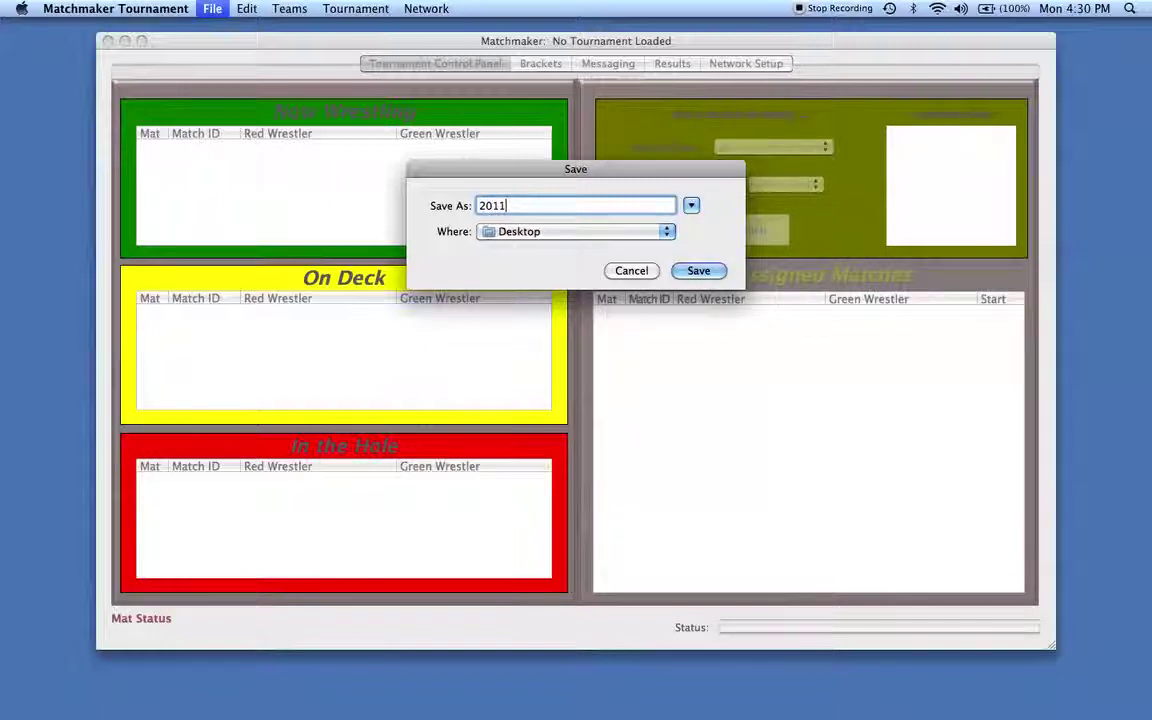
key("BackSpace")
type("1 Test")
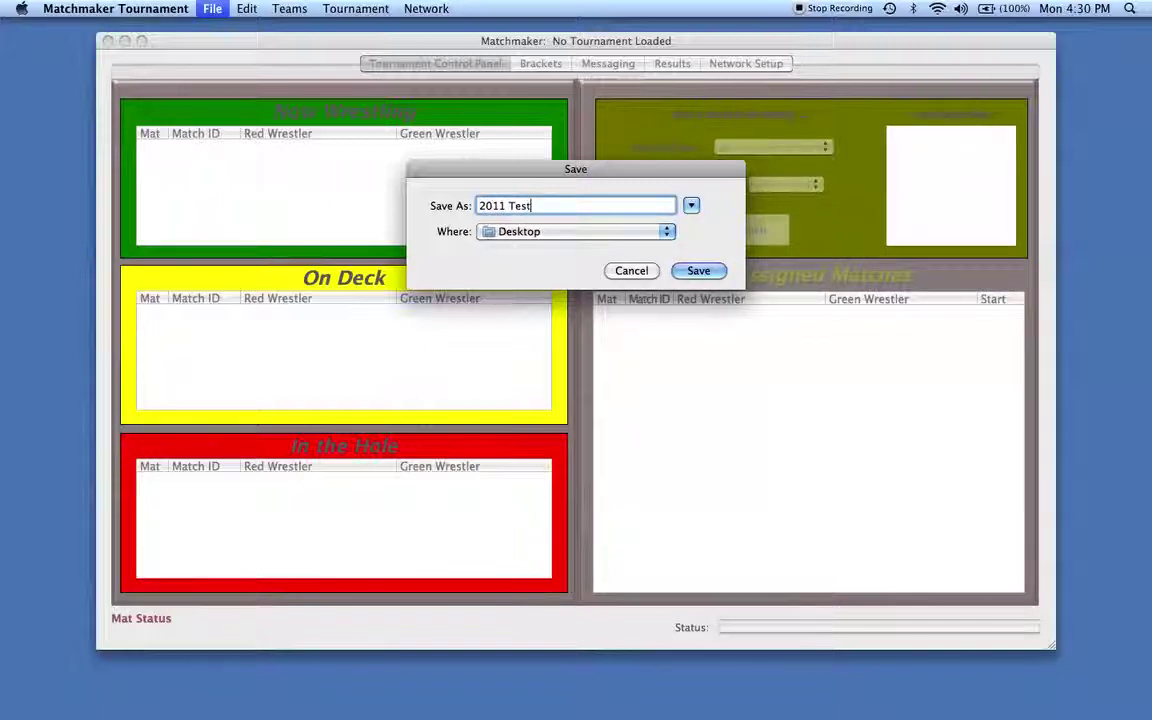
left_click(667, 233)
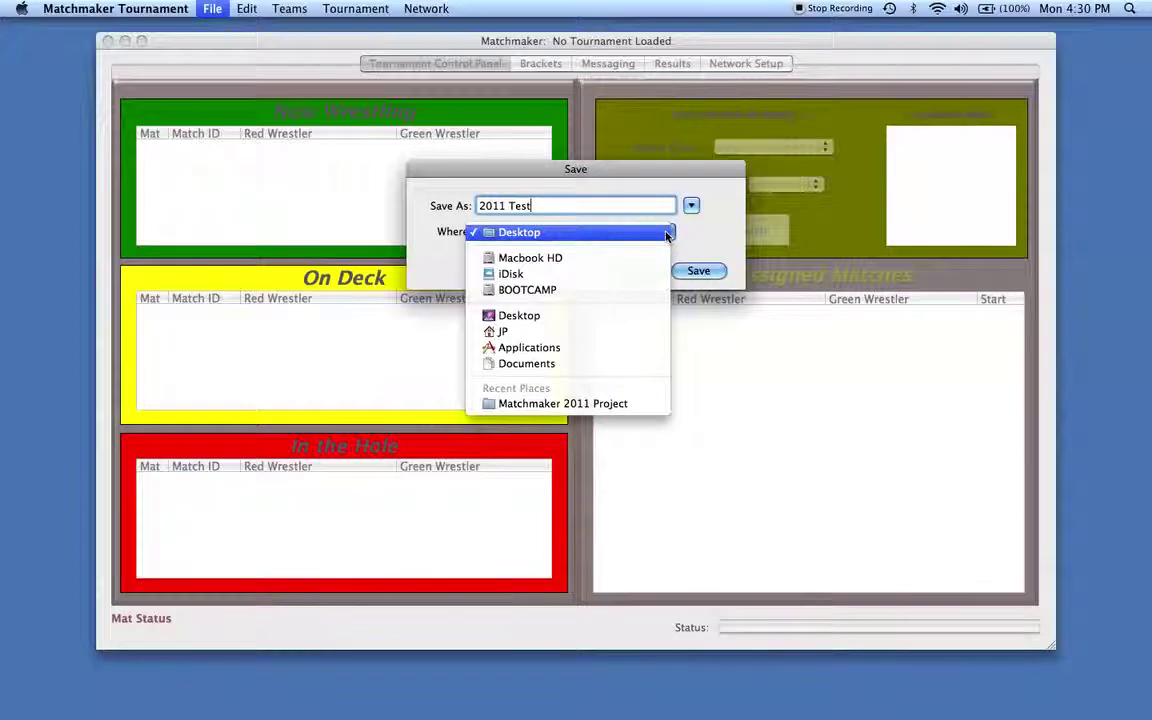
left_click(685, 236)
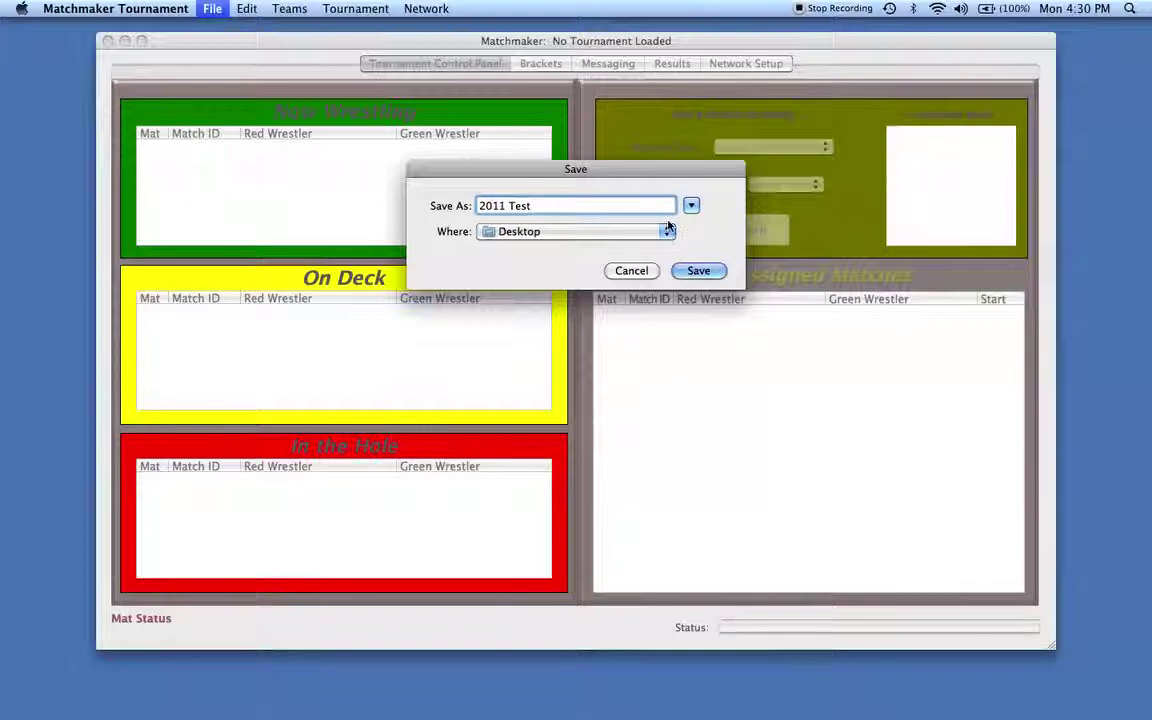
left_click(699, 271)
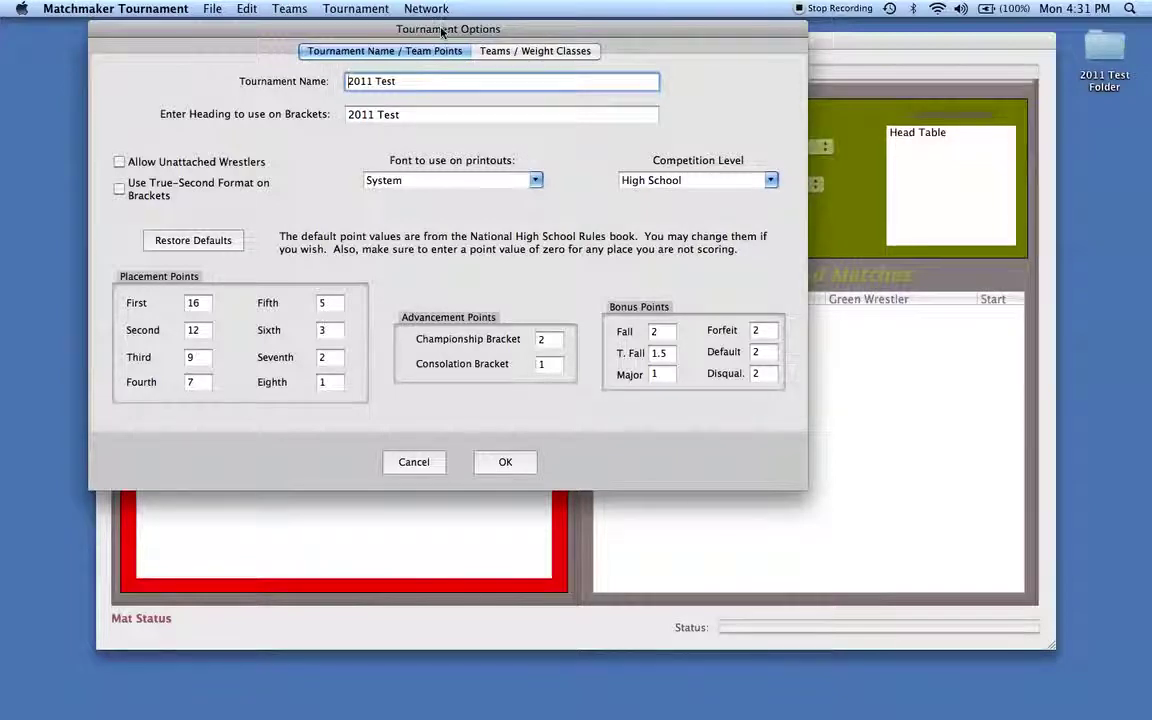
Change the heading used on the brackets to "Fred Works Here" in the tournament options
left_click_drag(442, 33, 552, 42)
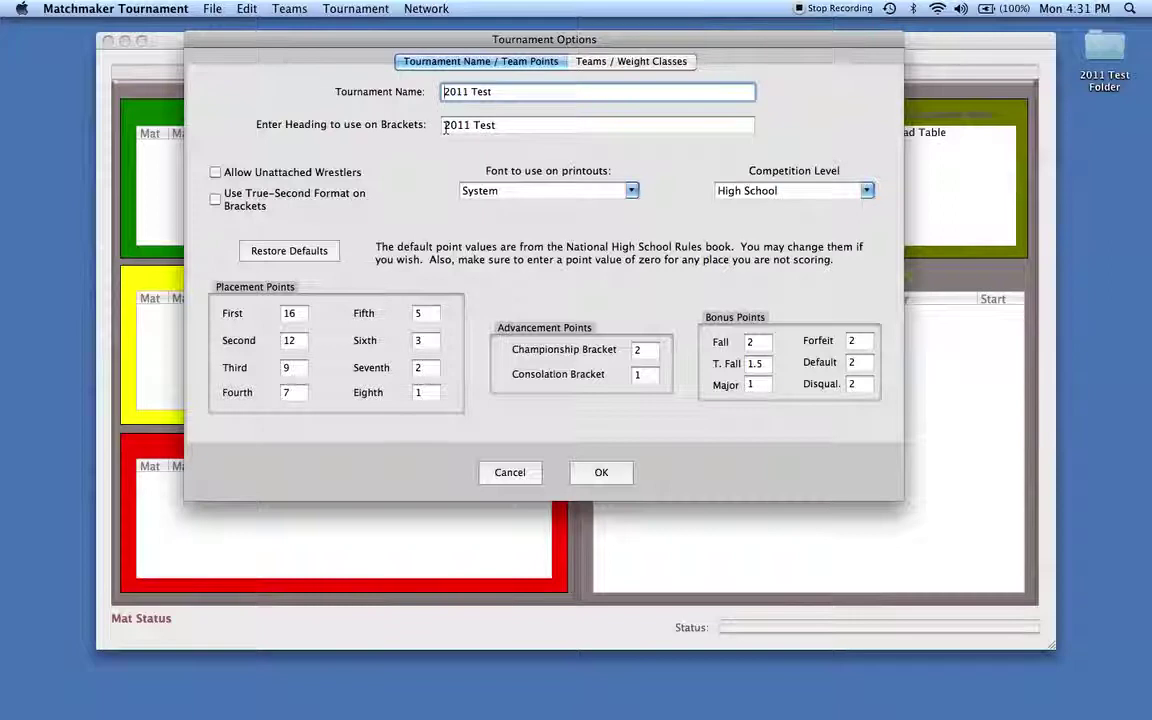
key("Tab")
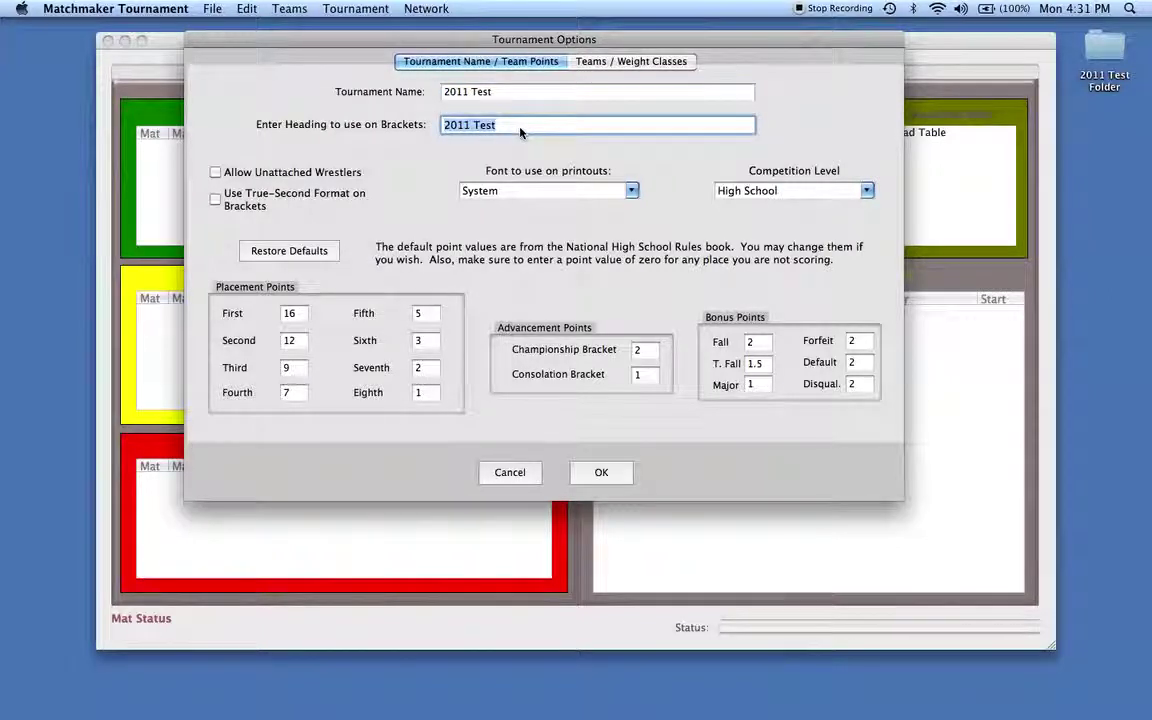
type("Fred ")
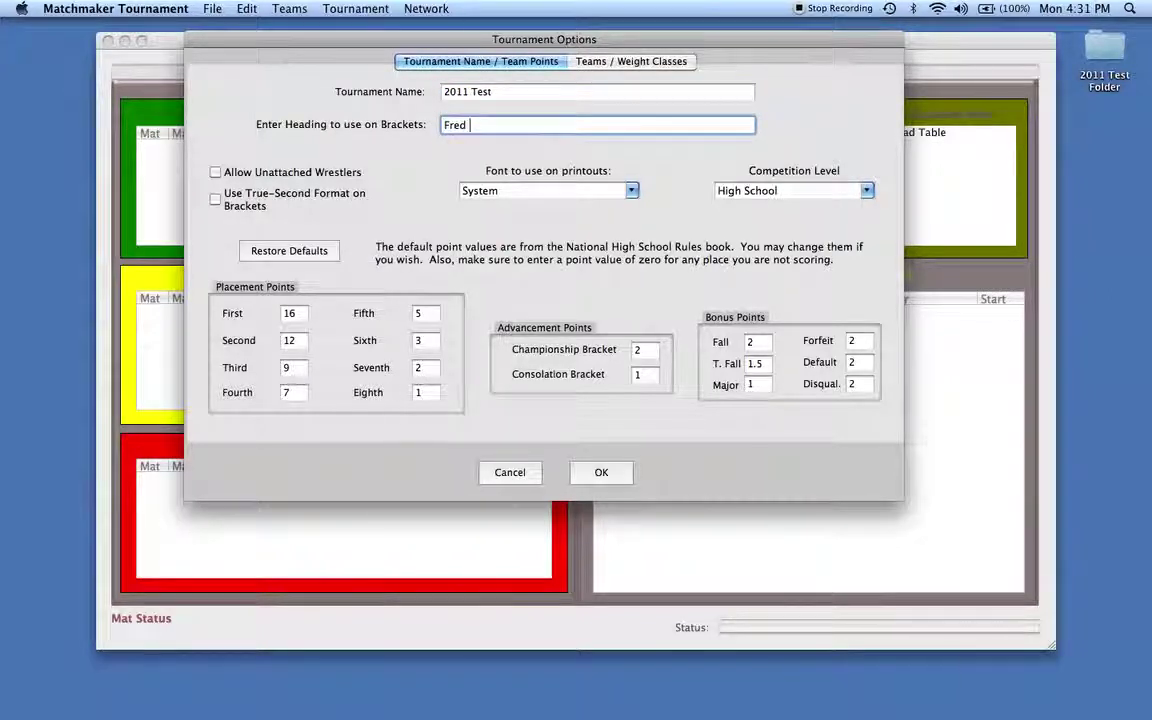
type("Works Here")
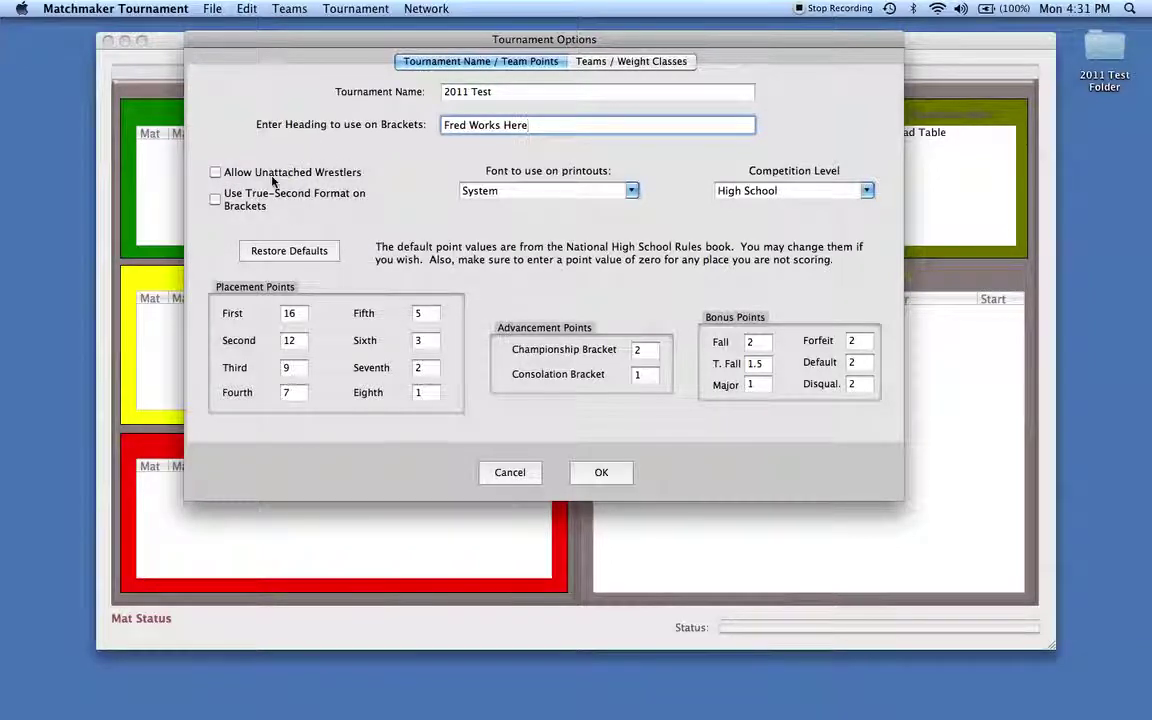
Try enabling Allow Unattached Wrestlers and the True-Second Format on brackets, and turn each option back off
left_click(216, 173)
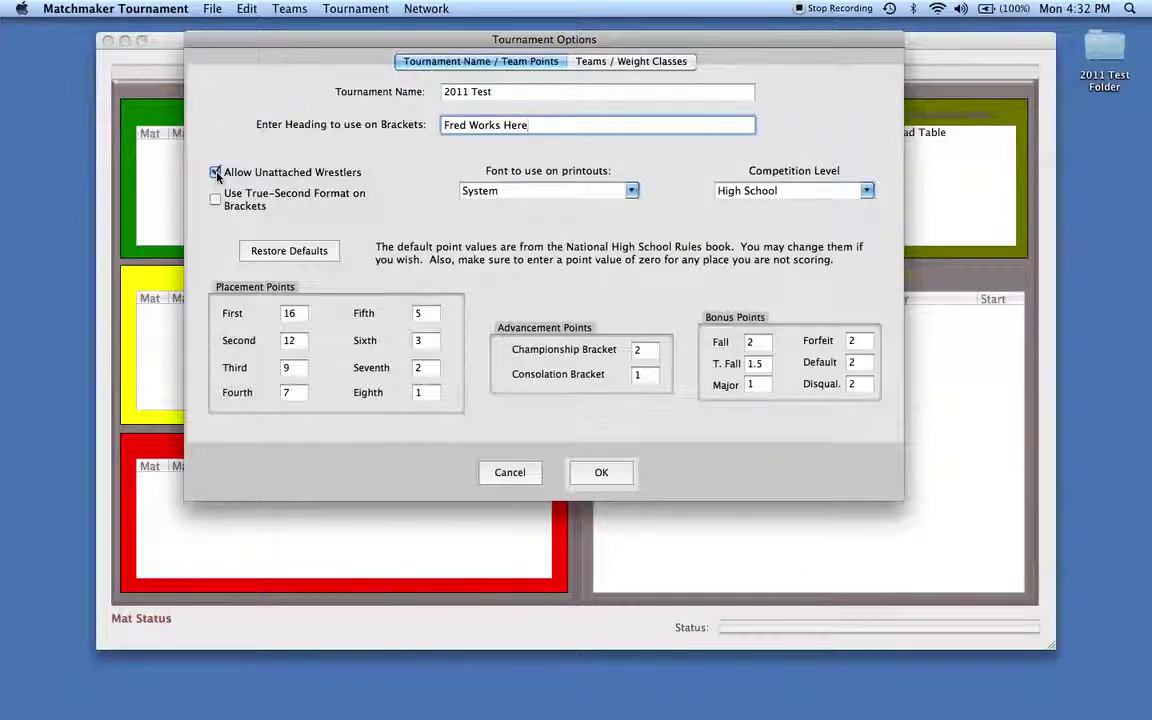
left_click(216, 173)
left_click(214, 201)
left_click(216, 200)
Look through the fonts available for printouts and keep the competition level at High School
left_click(631, 191)
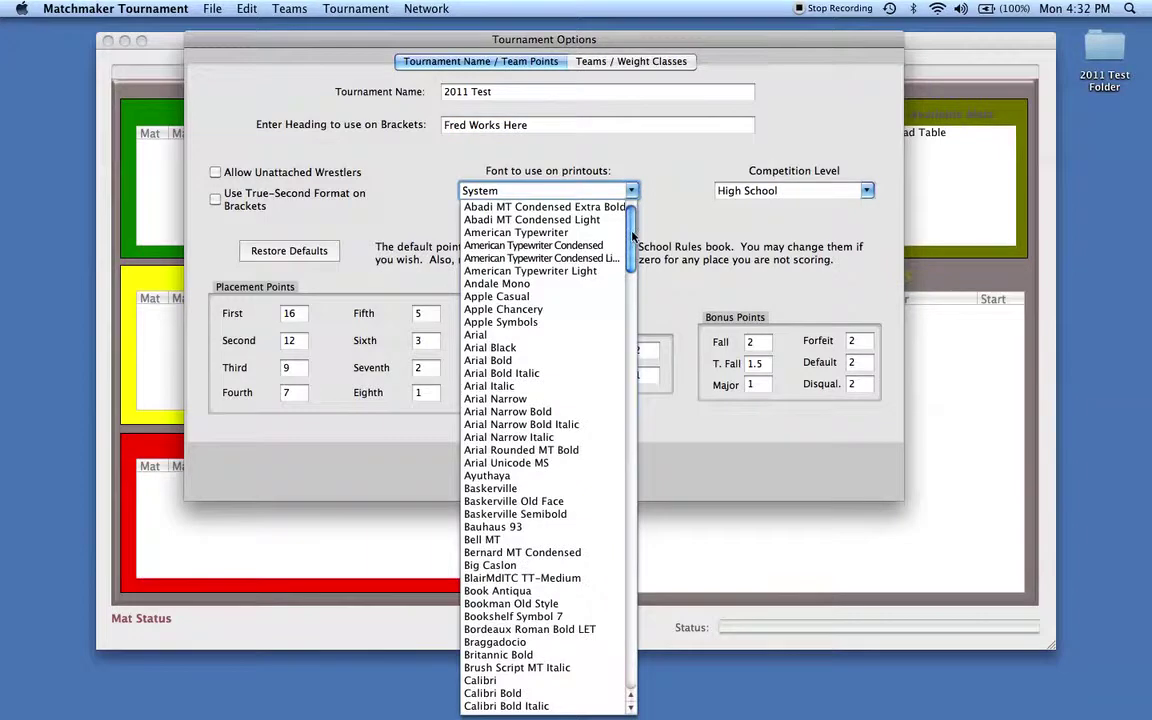
left_click_drag(631, 235, 638, 420)
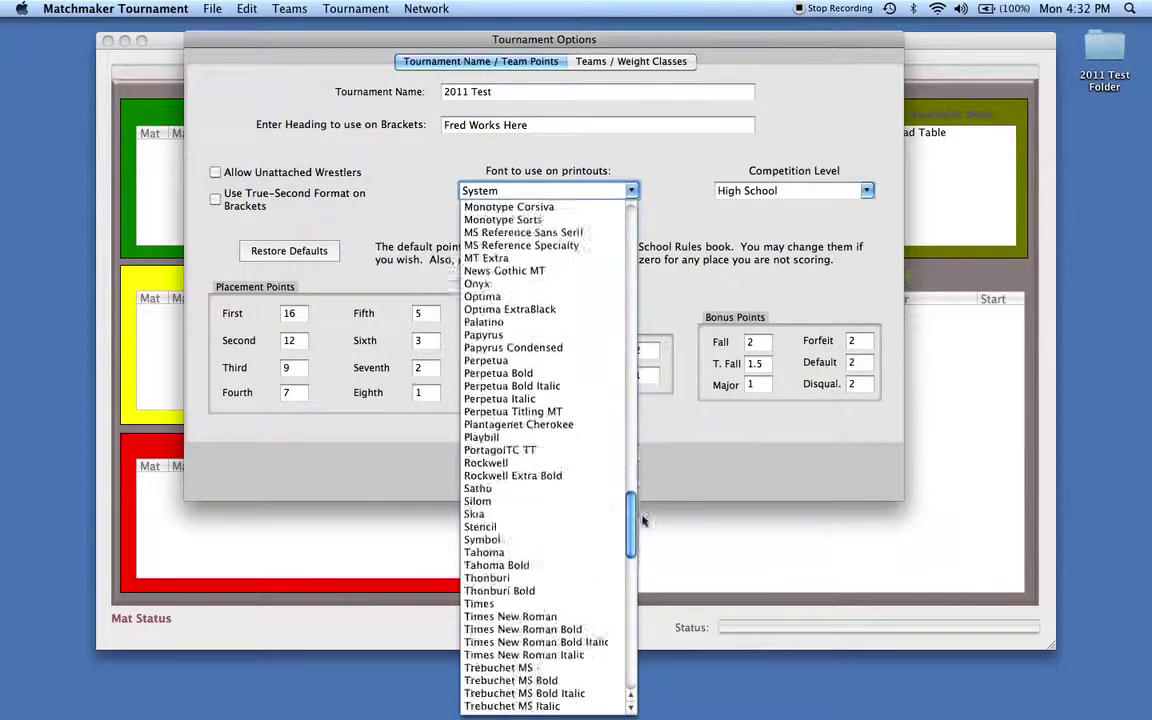
scroll(643, 519, "up", 15)
left_click(587, 178)
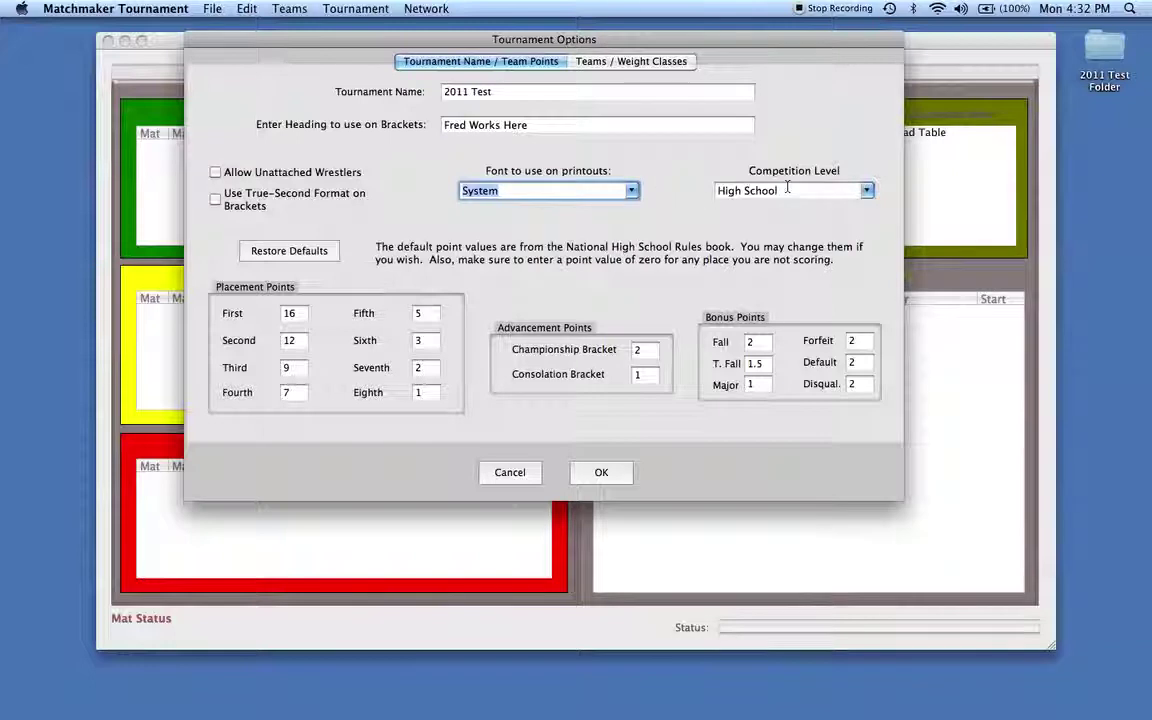
left_click(866, 190)
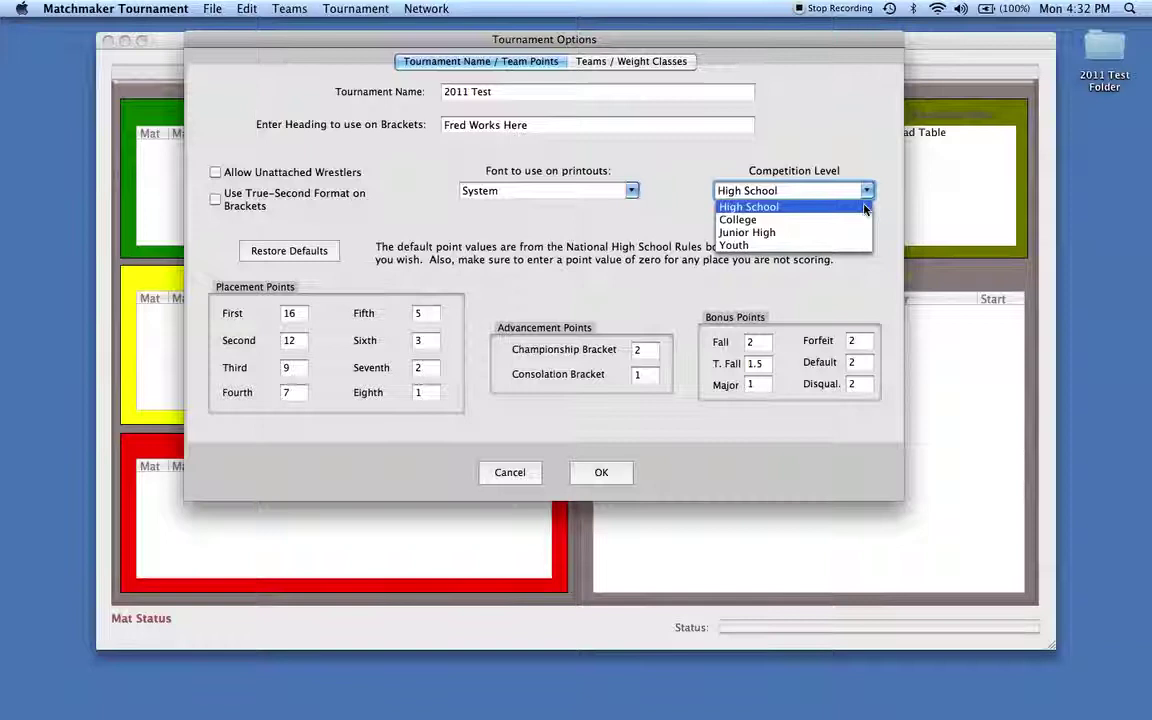
left_click(865, 207)
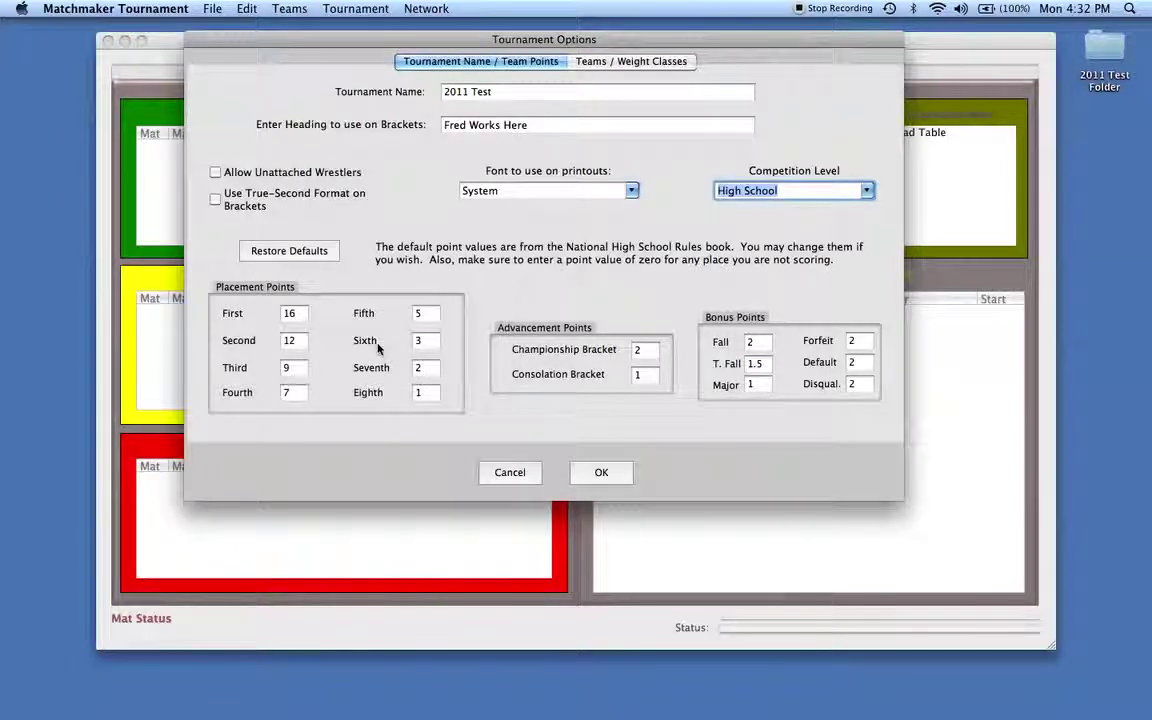
Set the placement points for seventh and eighth place to 0
left_click(422, 370)
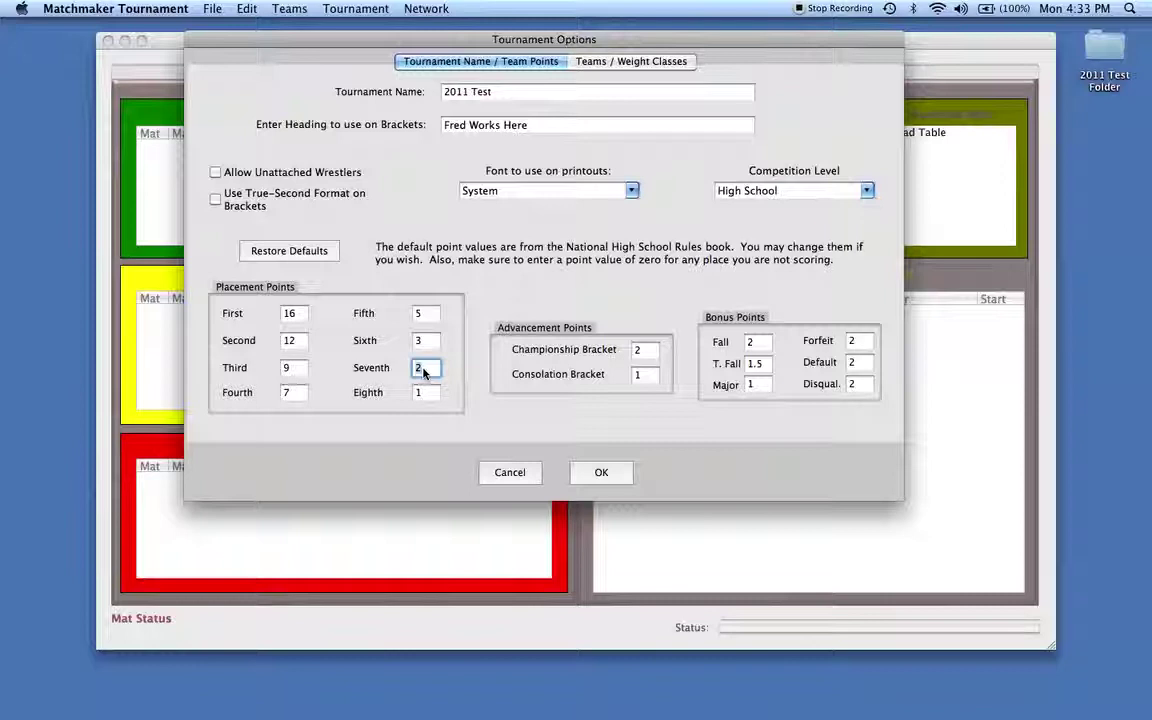
type("0")
left_click(422, 393)
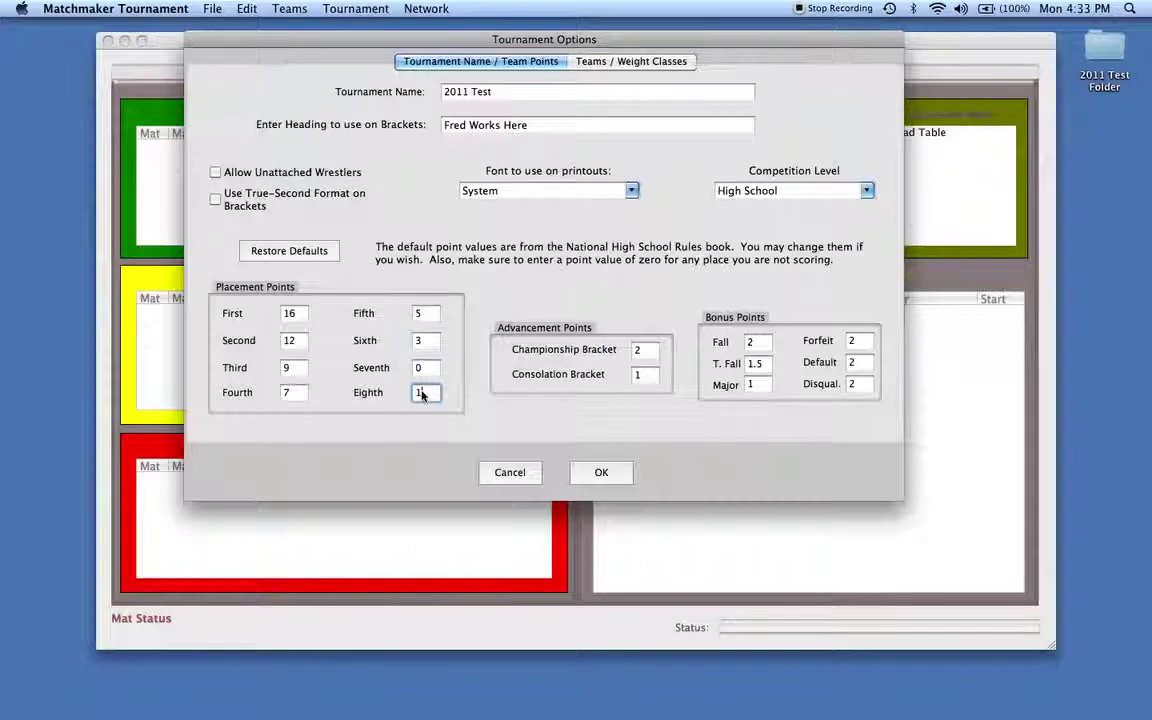
type("0")
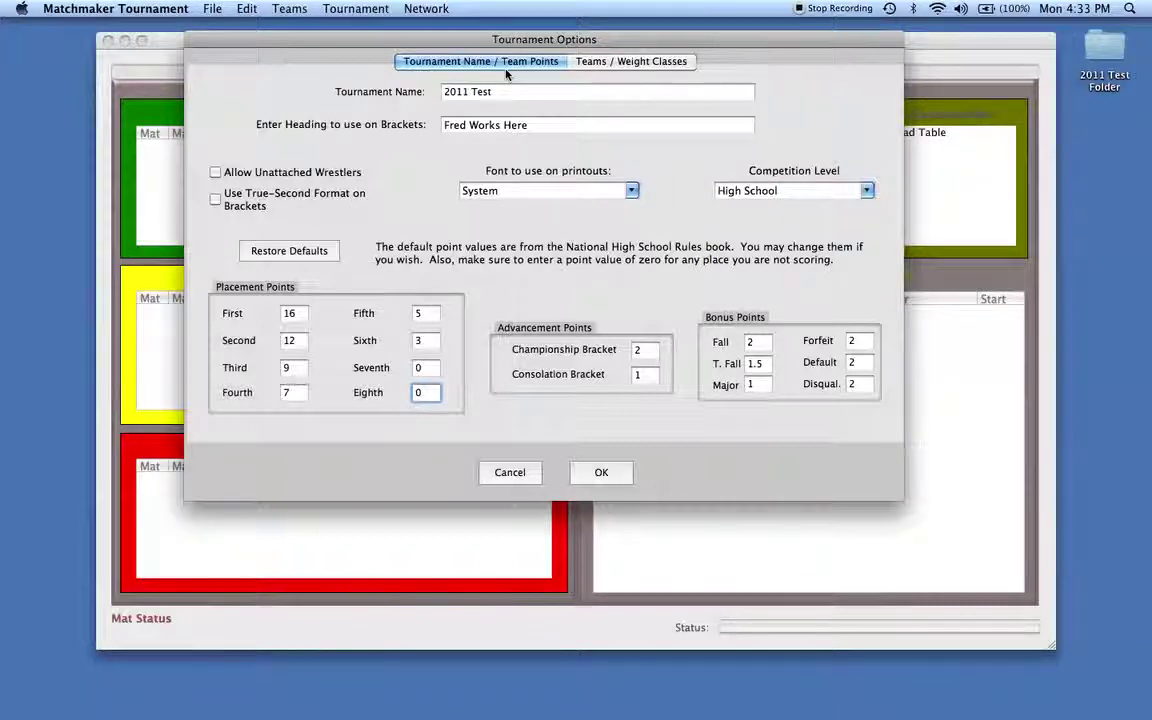
Fill the tournament's weight classes with the default weights and accept the tournament options
left_click(585, 62)
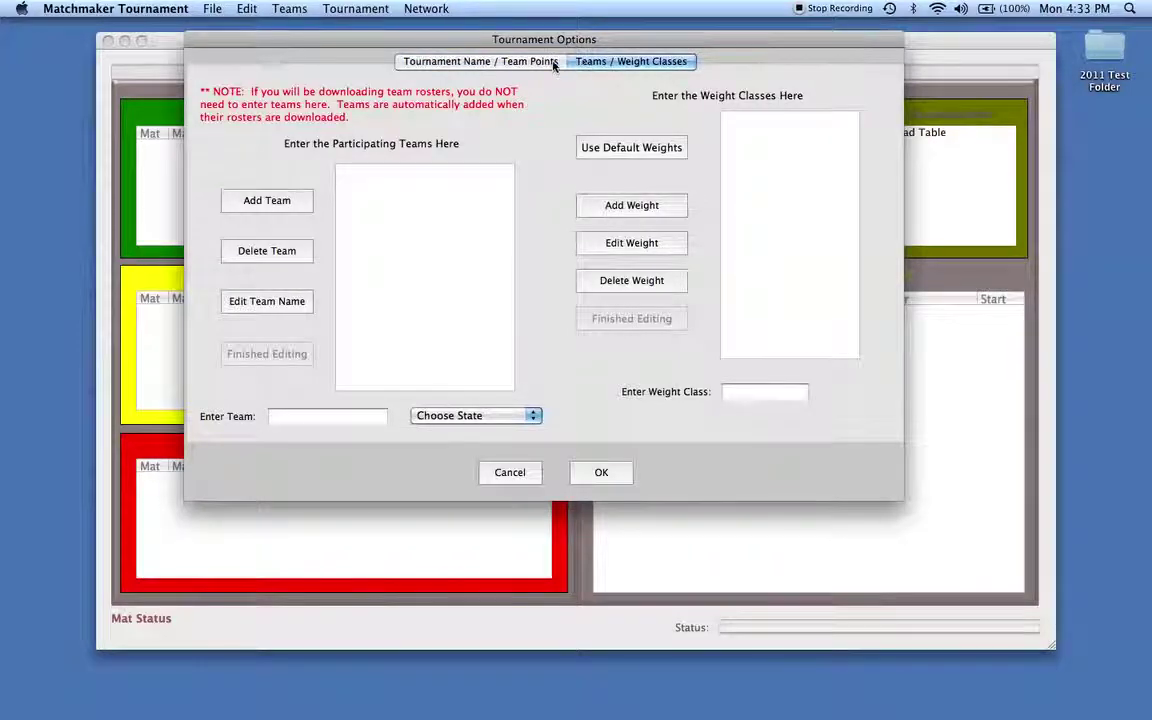
left_click(553, 64)
left_click(586, 62)
left_click(607, 149)
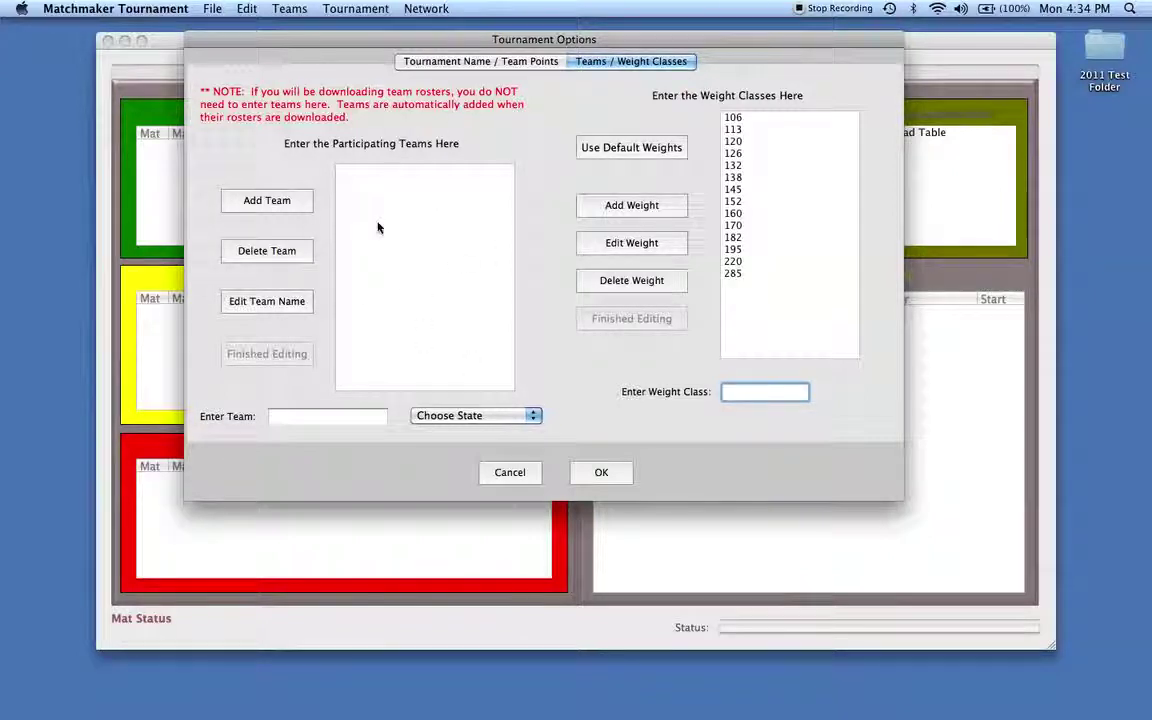
left_click(590, 472)
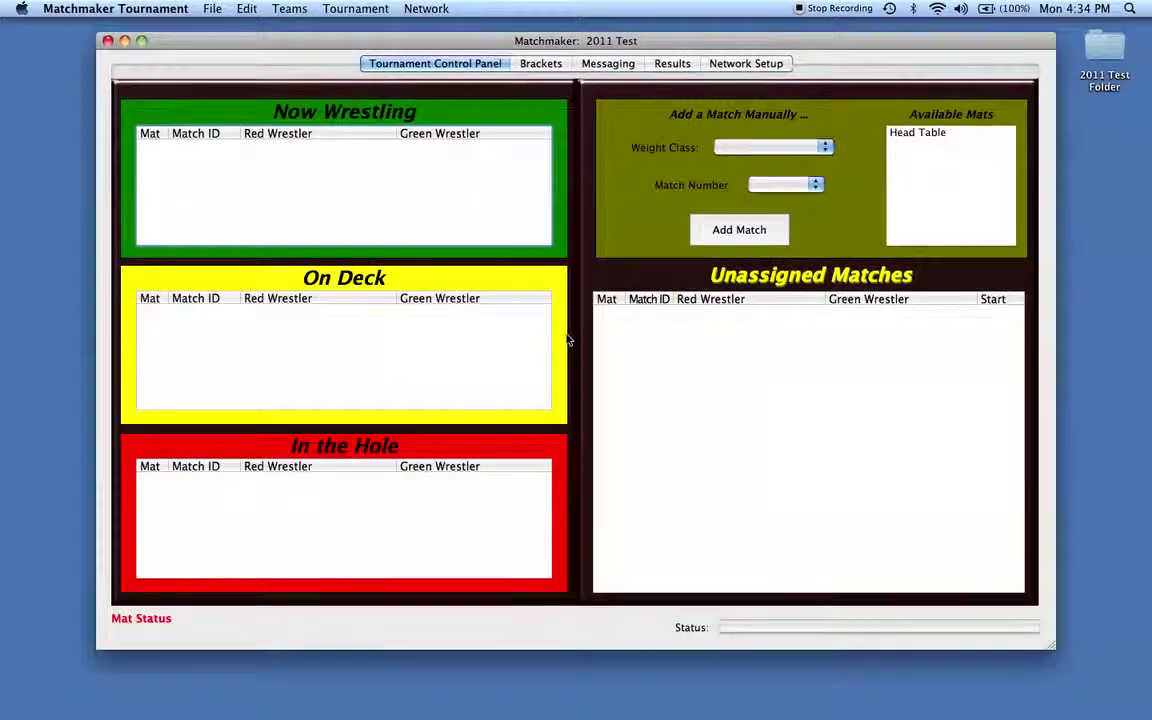